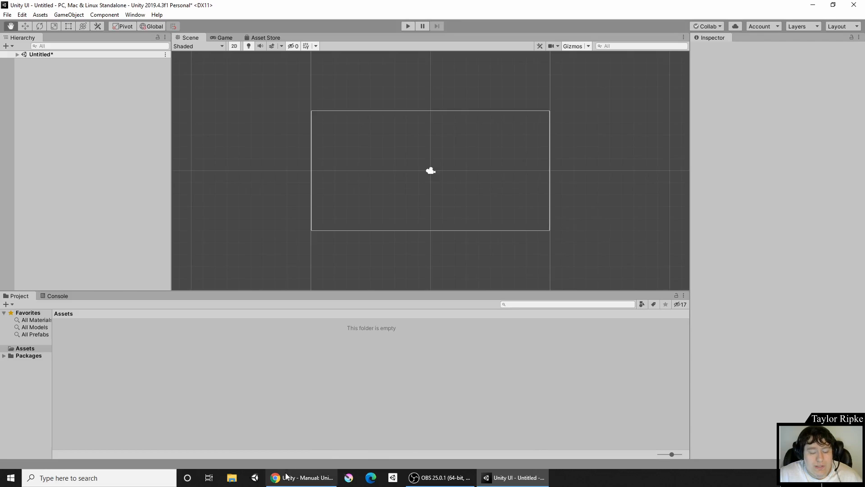
# - Switch to the browser's Unity Manual and open the Canvas page under User interfaces (UI), Unity UI
pyautogui.click(301, 477)
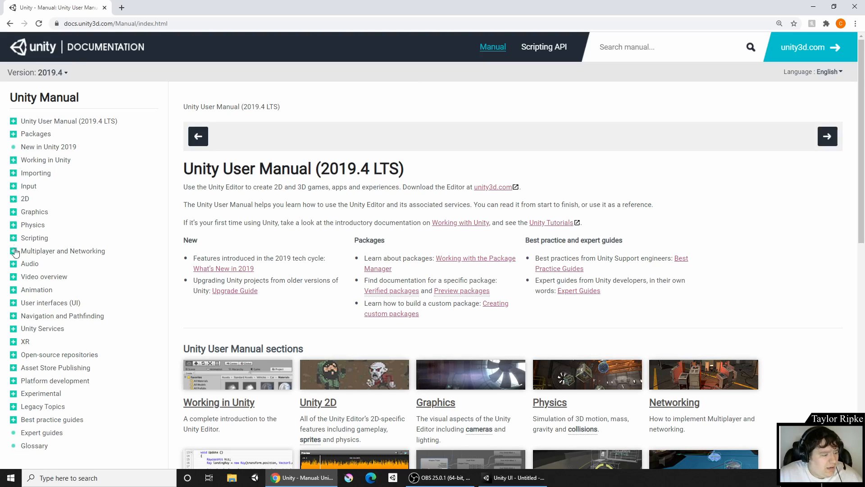
pyautogui.click(13, 303)
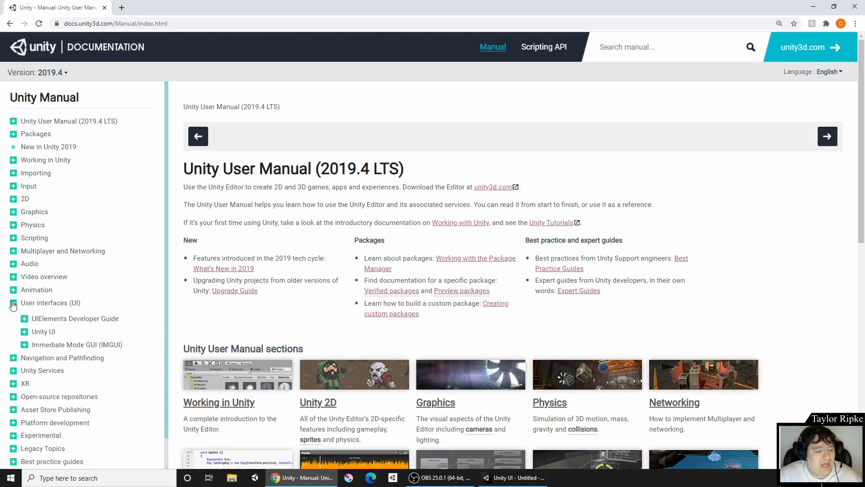
pyautogui.click(23, 333)
pyautogui.scroll(-2, 52, 249)
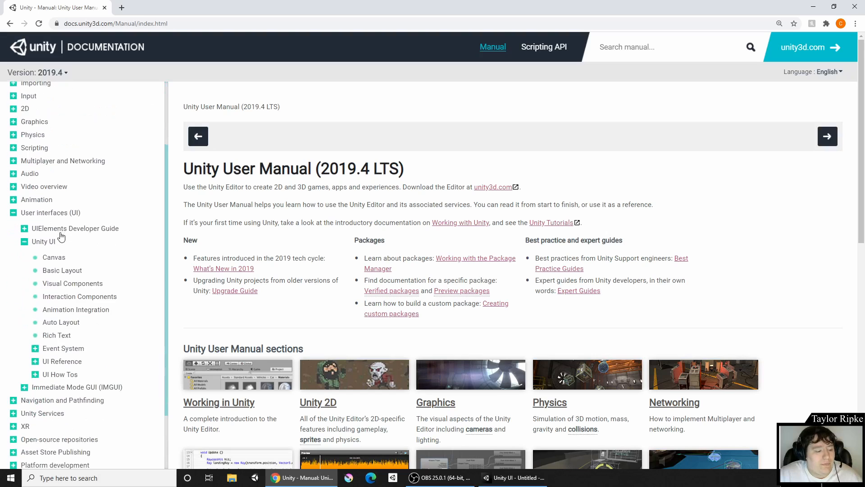
pyautogui.click(49, 261)
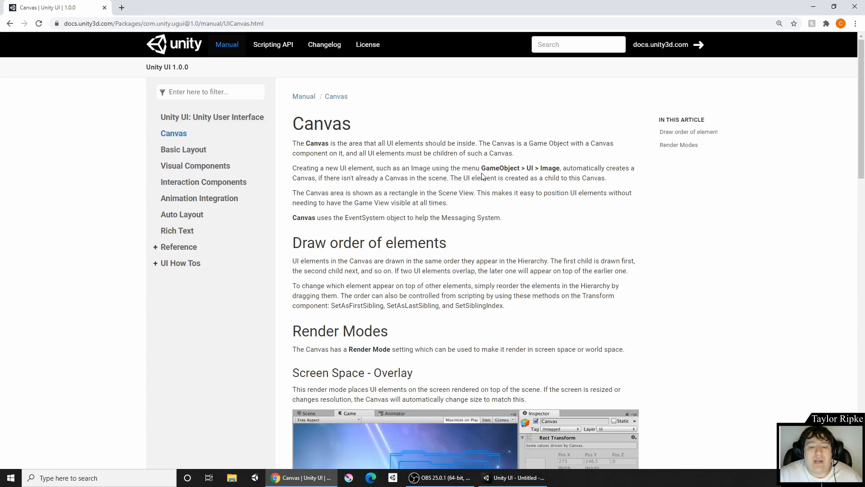
# - Read the Canvas page's sections on creating UI elements, draw order and render modes, and return to the Unity editor
pyautogui.moveTo(481, 168); pyautogui.dragTo(563, 176)
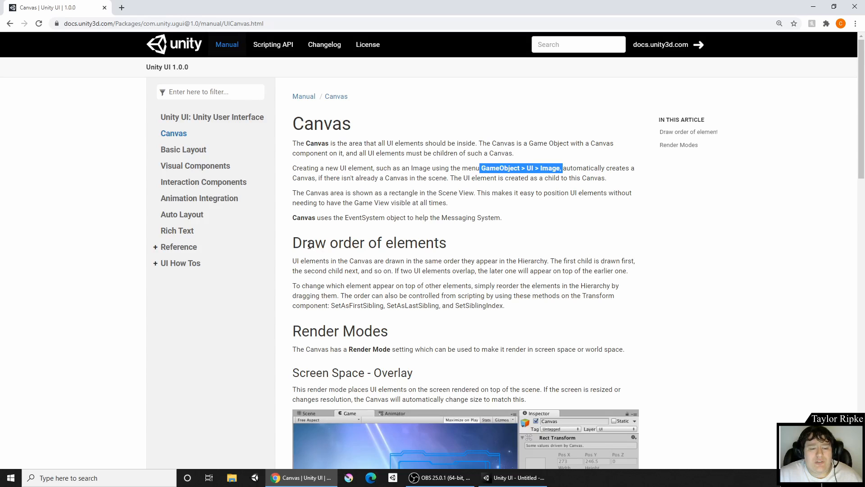
pyautogui.moveTo(301, 244); pyautogui.dragTo(440, 244)
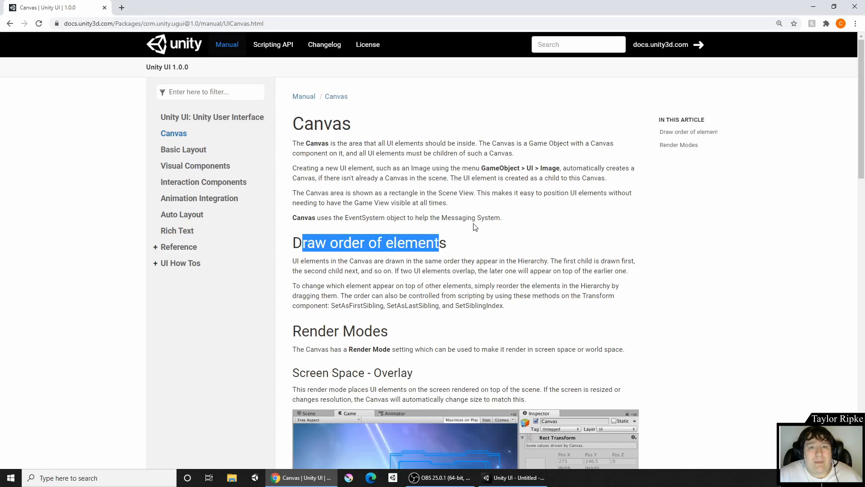
pyautogui.scroll(-2, 473, 226)
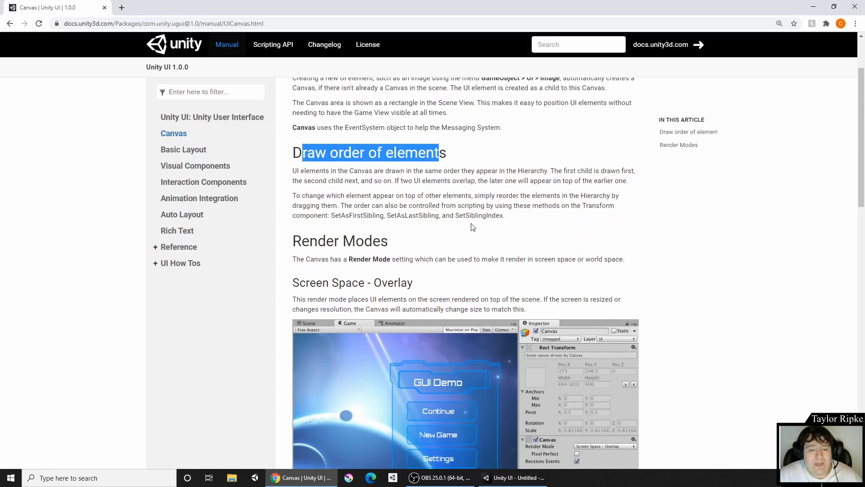
pyautogui.scroll(-3, 473, 227)
pyautogui.scroll(-6, 356, 131)
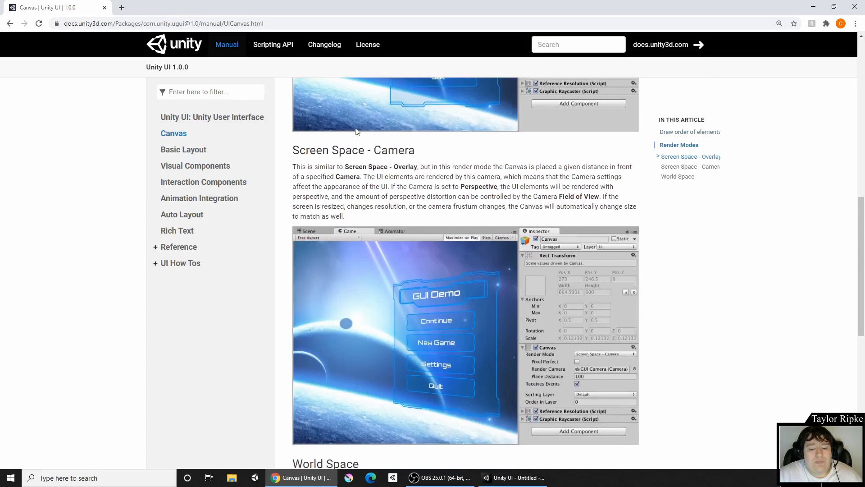
pyautogui.scroll(-3, 356, 131)
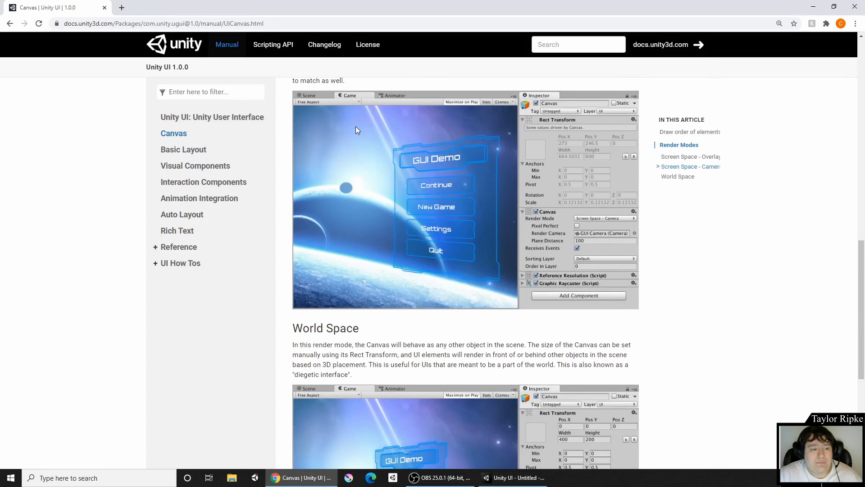
pyautogui.scroll(5, 356, 131)
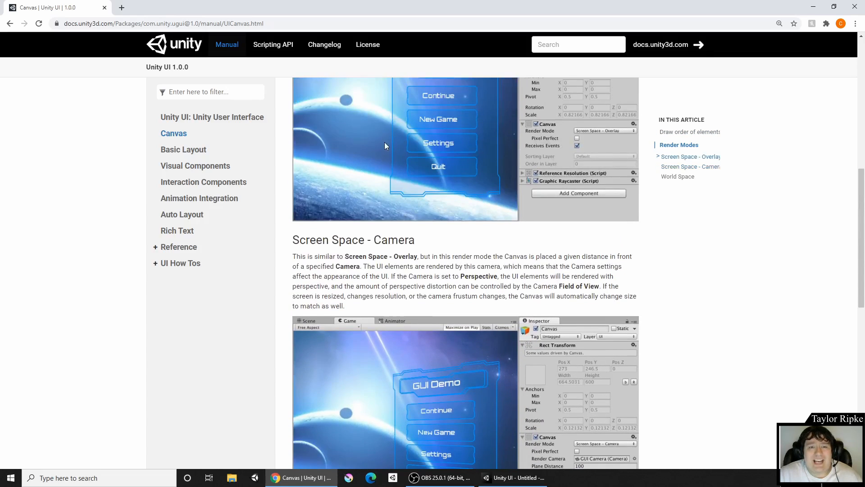
pyautogui.scroll(9, 384, 142)
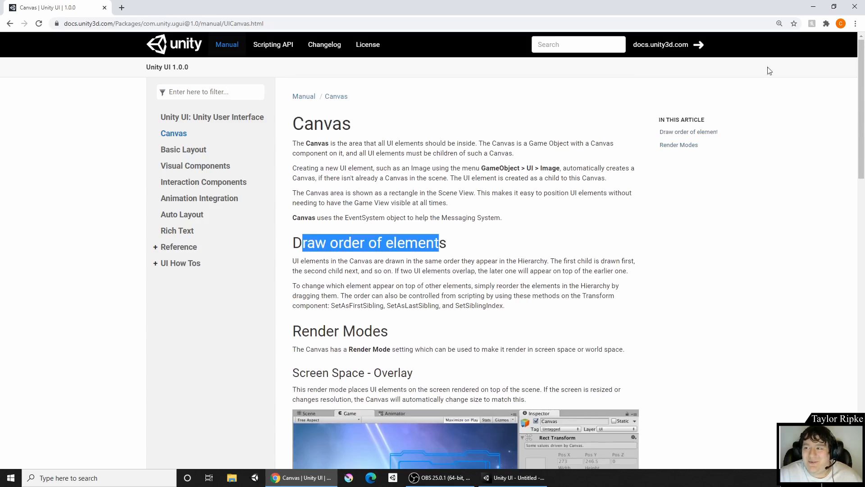
pyautogui.click(810, 6)
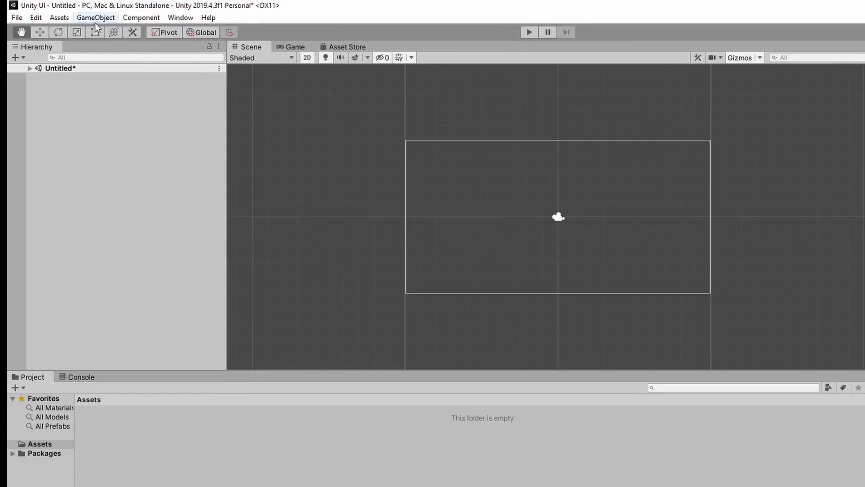
# - Add a UI Canvas game object to the untitled scene
pyautogui.click(92, 18)
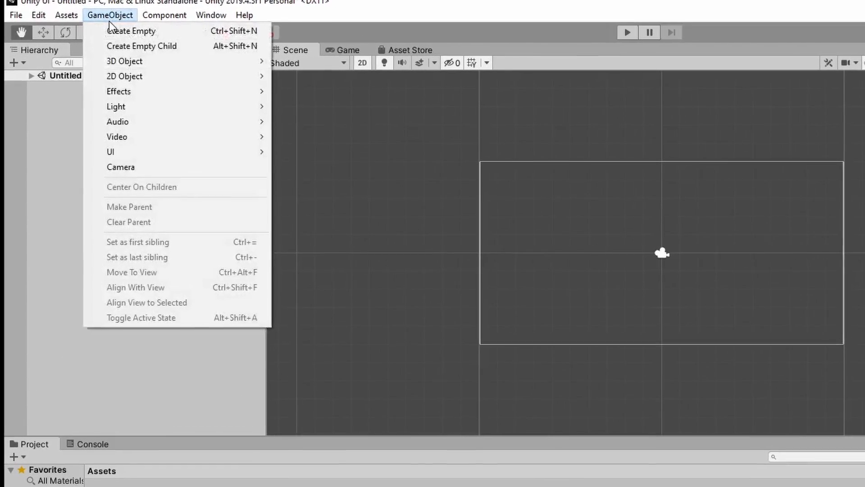
pyautogui.moveTo(118, 162)
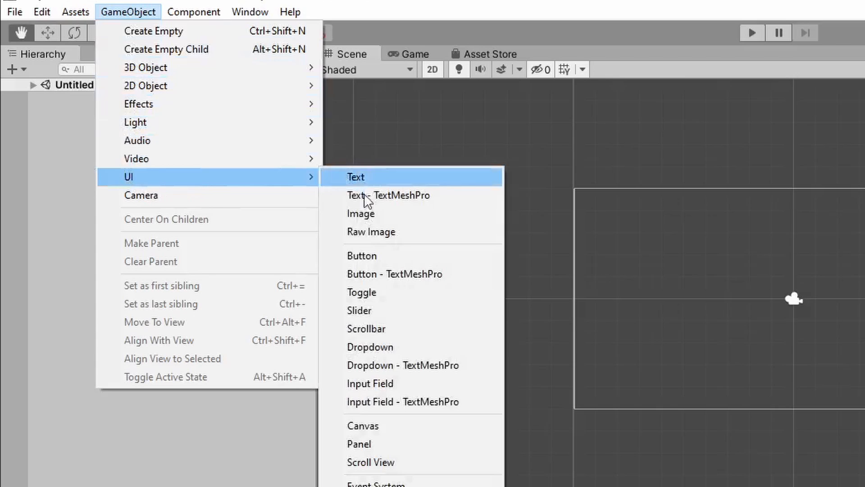
pyautogui.click(405, 424)
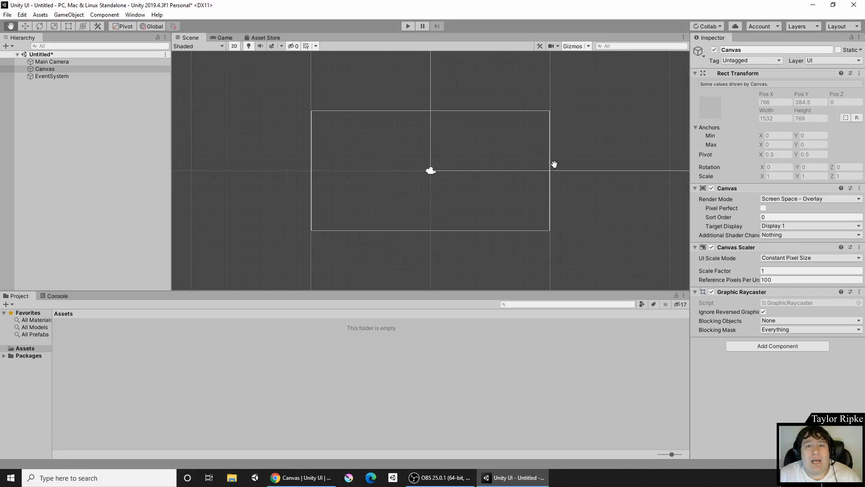
# - Look briefly at the Game view, return to the Scene view and delete the Canvas from the scene
pyautogui.click(213, 37)
pyautogui.click(191, 38)
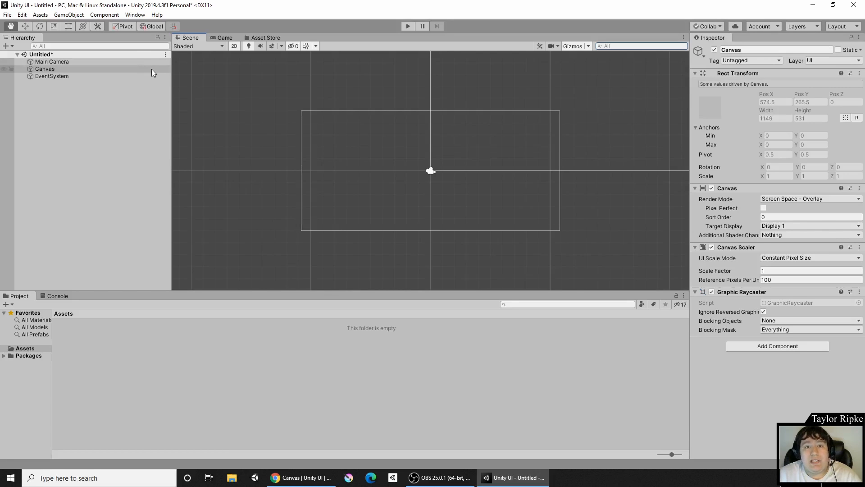
pyautogui.click(133, 67)
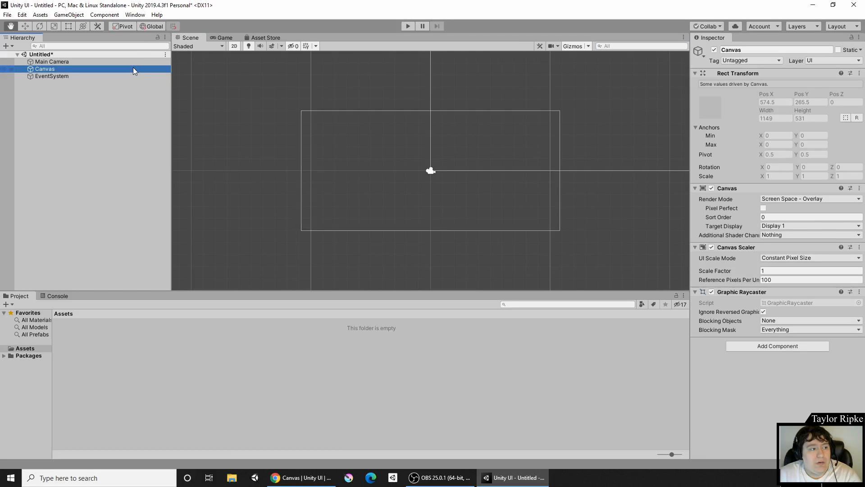
pyautogui.press('Delete')
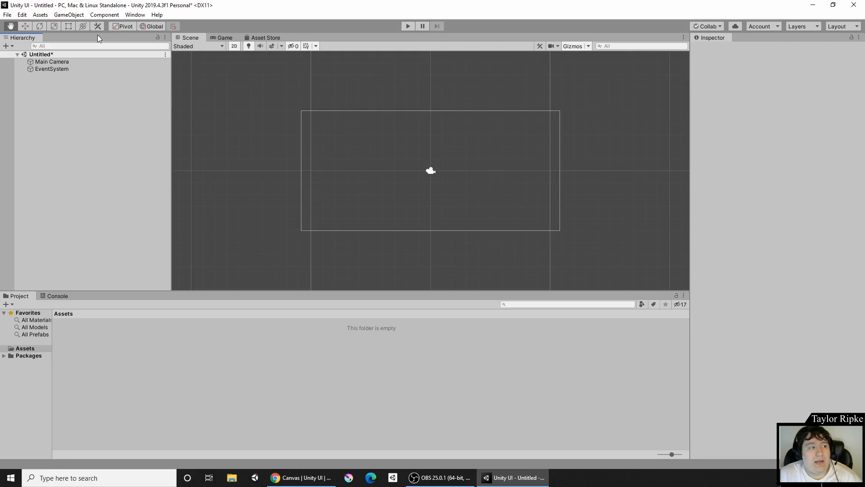
# - Create a new UI Canvas in the scene to replace the deleted one
pyautogui.click(68, 14)
pyautogui.moveTo(101, 108)
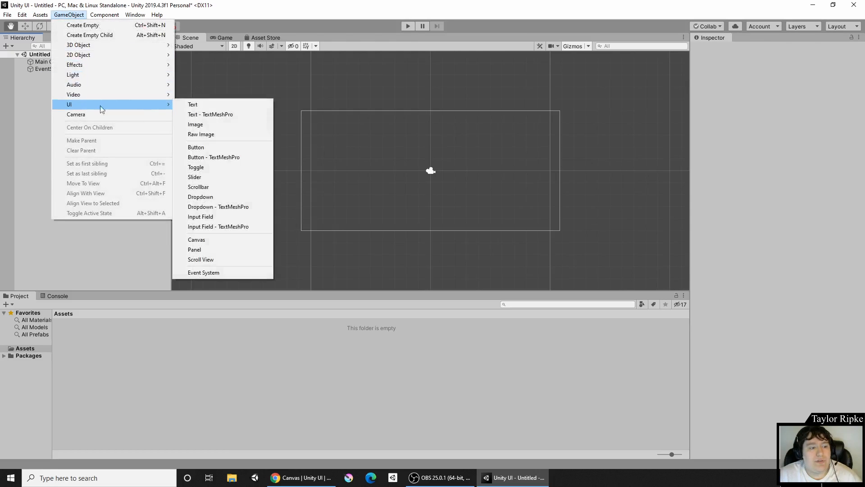
pyautogui.click(189, 239)
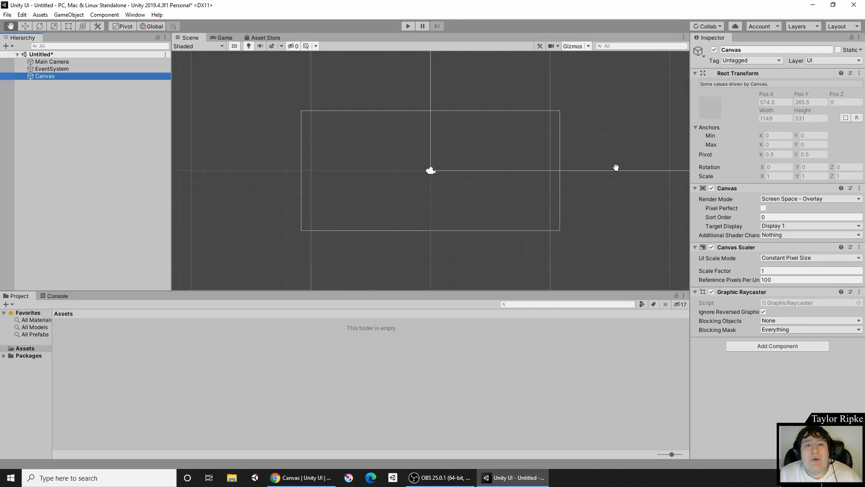
# - Examine the Canvas outline in the Scene view and compare its size and position with the camera's frame
pyautogui.scroll(-5, 609, 167)
pyautogui.scroll(-6, 608, 177)
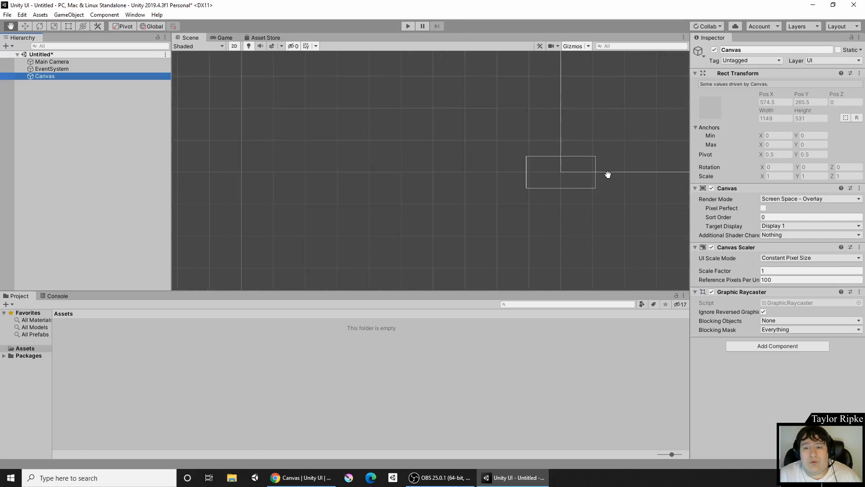
pyautogui.scroll(8, 610, 168)
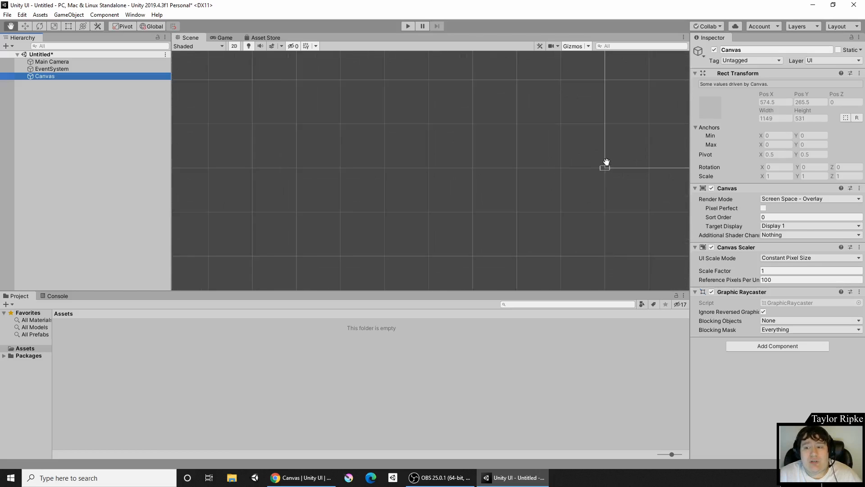
pyautogui.moveTo(652, 113); pyautogui.dragTo(377, 164)
pyautogui.scroll(2, 394, 193)
pyautogui.scroll(2, 449, 184)
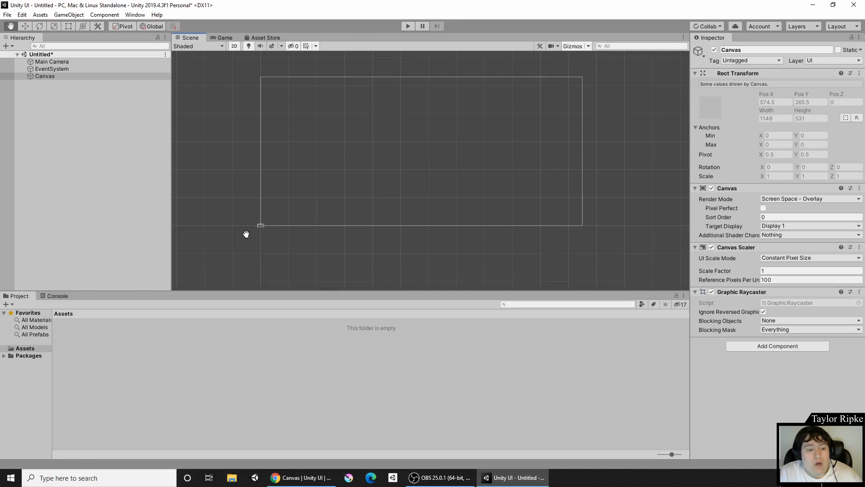
pyautogui.scroll(2, 245, 236)
pyautogui.scroll(5, 246, 239)
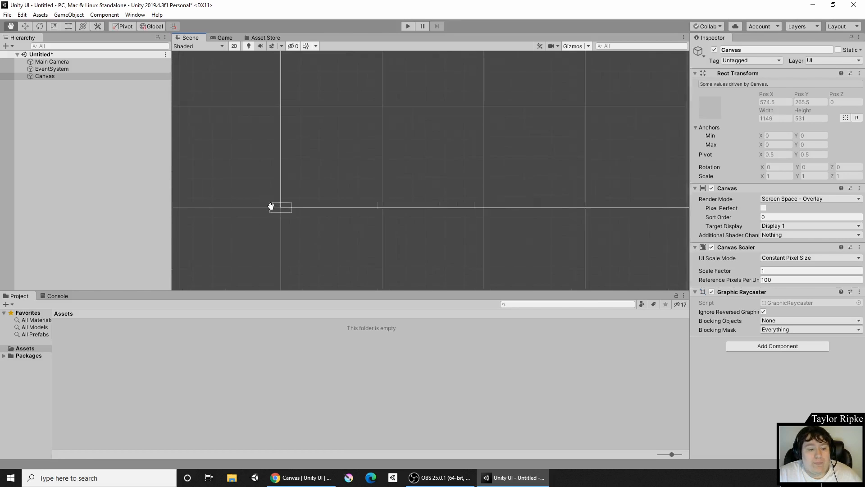
pyautogui.scroll(5, 272, 213)
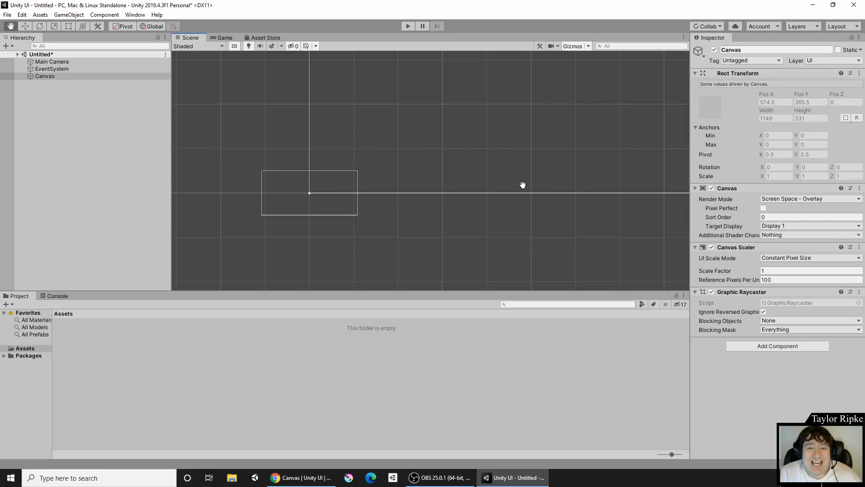
pyautogui.scroll(-2, 522, 130)
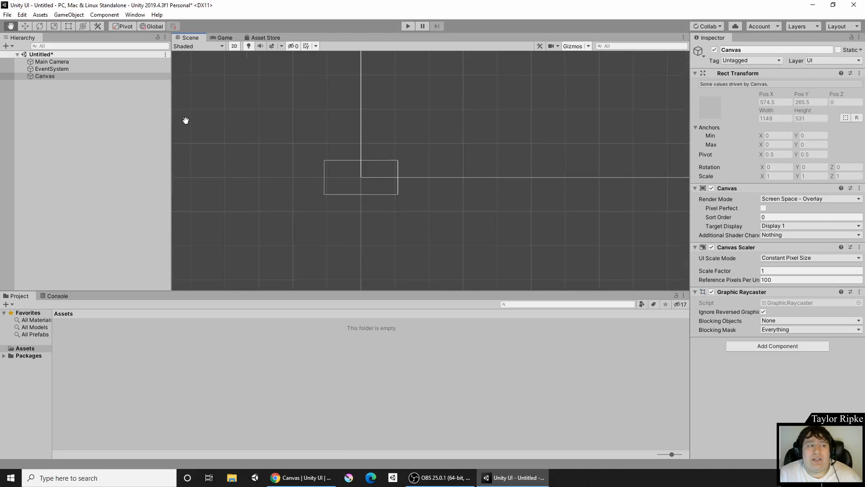
# - Set the Canvas Scaler's UI Scale Mode to Scale With Screen Size on the Canvas
pyautogui.click(91, 76)
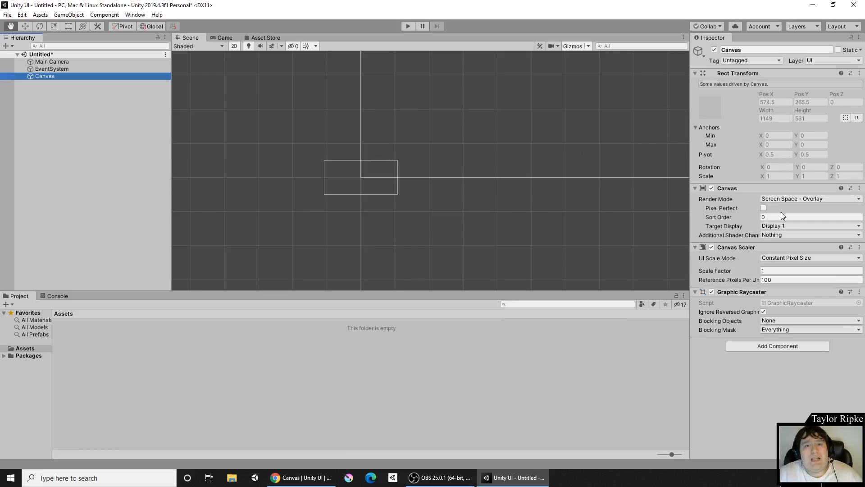
pyautogui.click(795, 259)
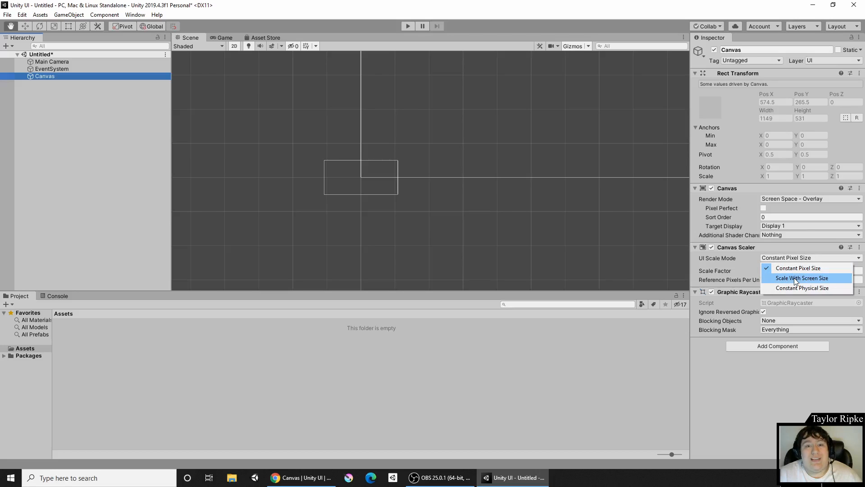
pyautogui.click(796, 278)
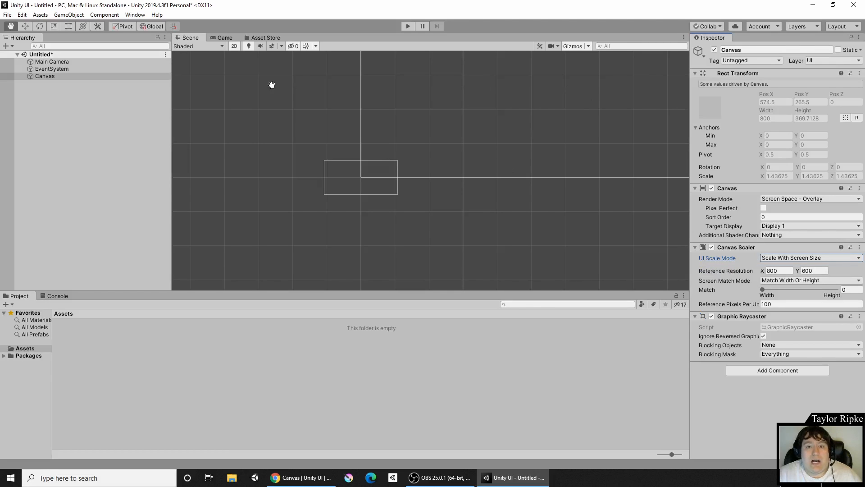
# - Add a fixed Game view resolution of 1920 x 1080 labelled "2k"
pyautogui.click(225, 37)
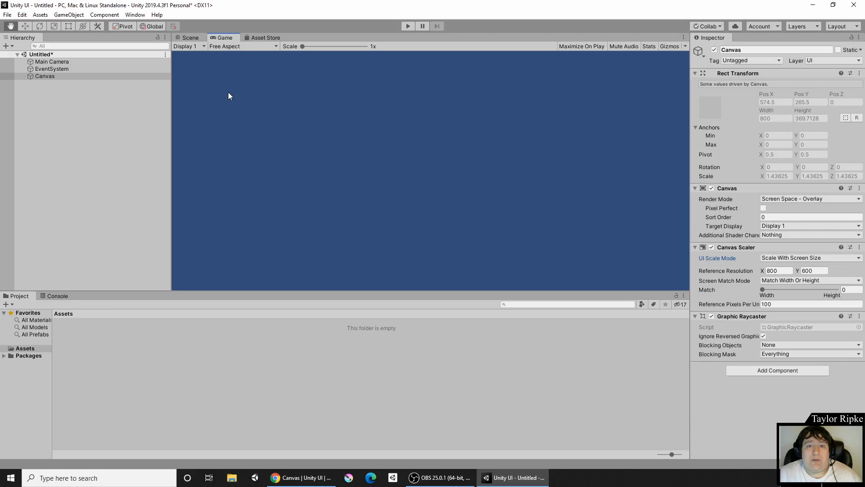
pyautogui.click(264, 48)
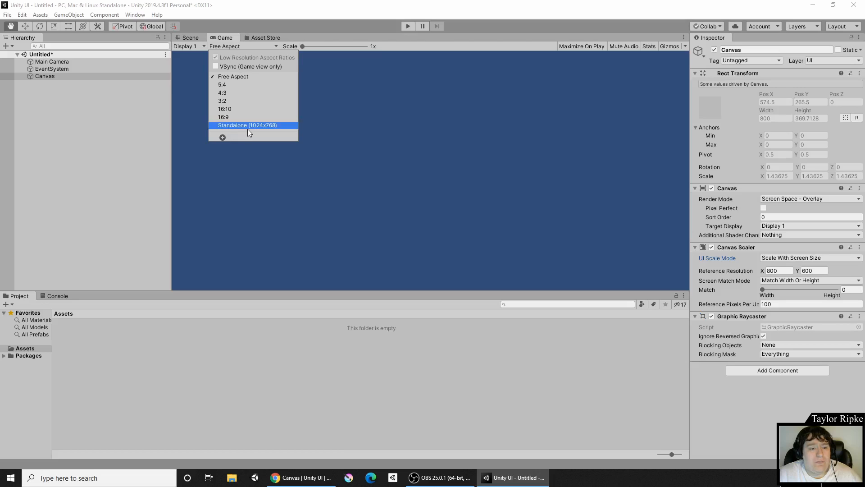
pyautogui.click(223, 137)
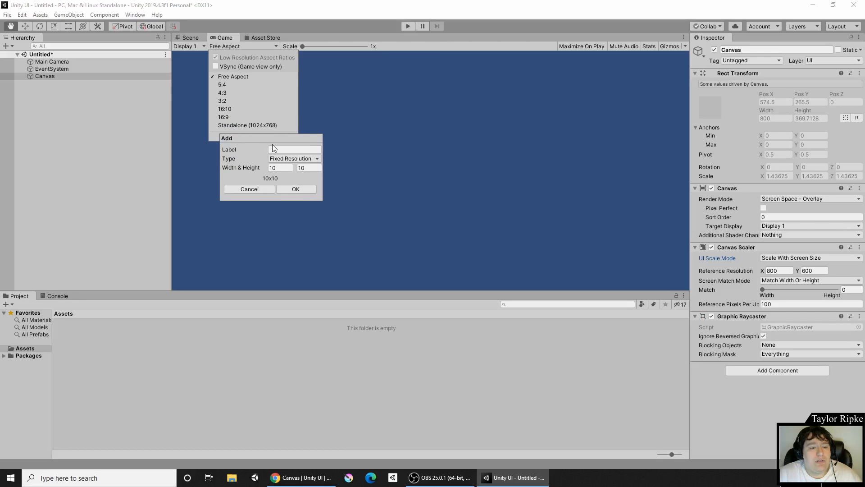
pyautogui.click(273, 148)
pyautogui.write('2k')
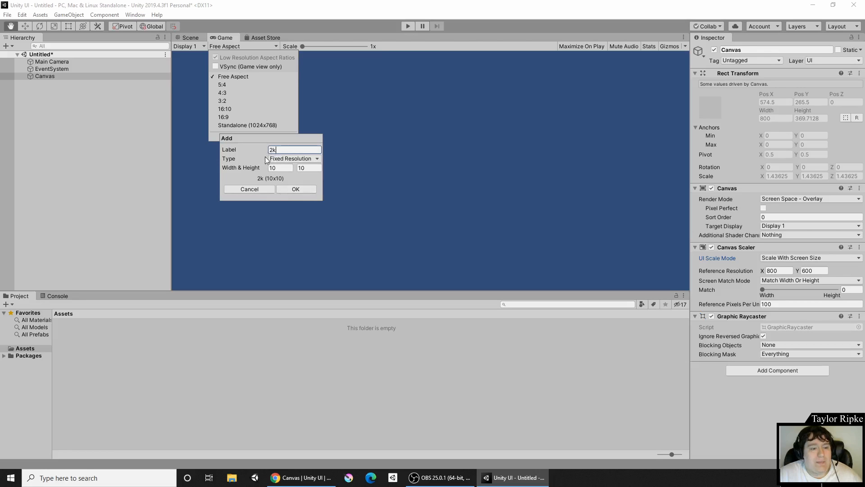
pyautogui.click(275, 168)
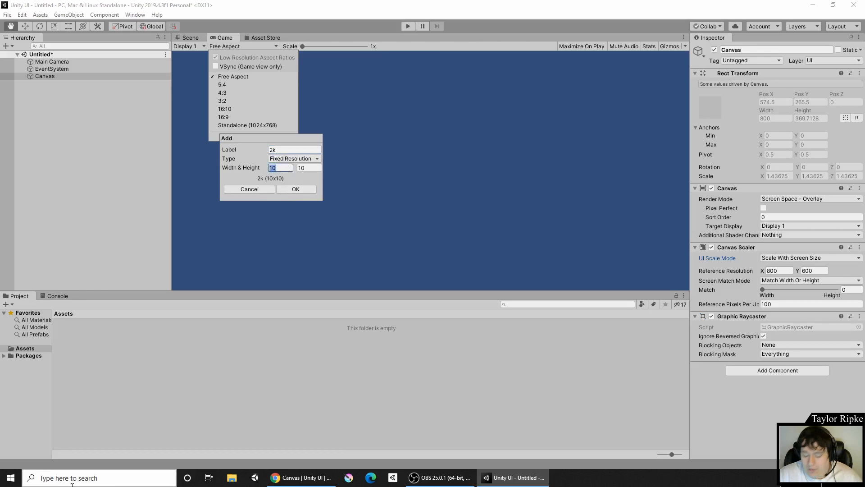
pyautogui.write('1921')
pyautogui.press('BackSpace')
pyautogui.write('0')
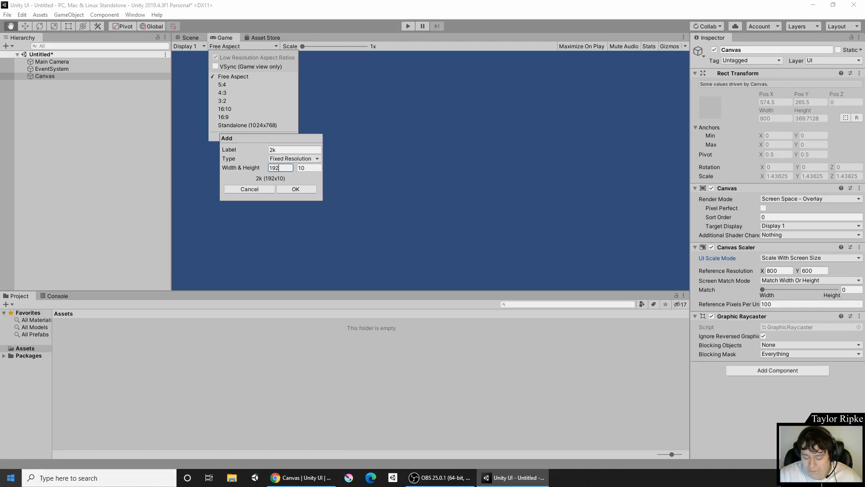
pyautogui.press('Tab')
pyautogui.write('1080')
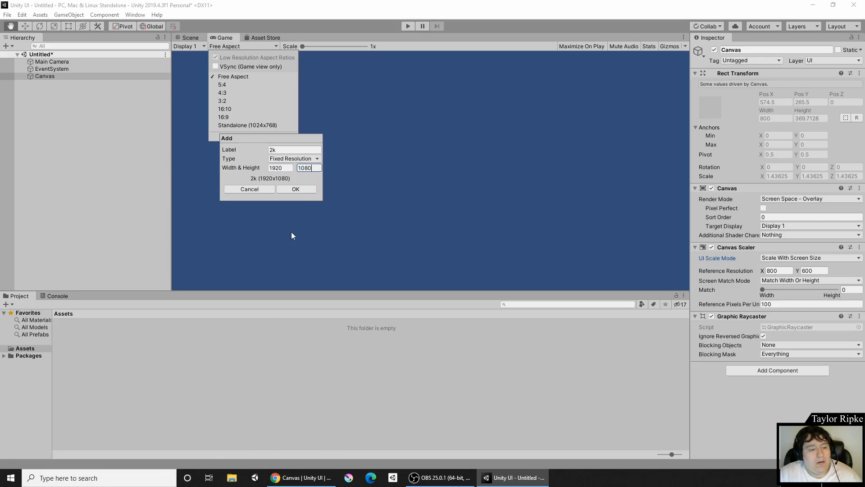
pyautogui.click(296, 189)
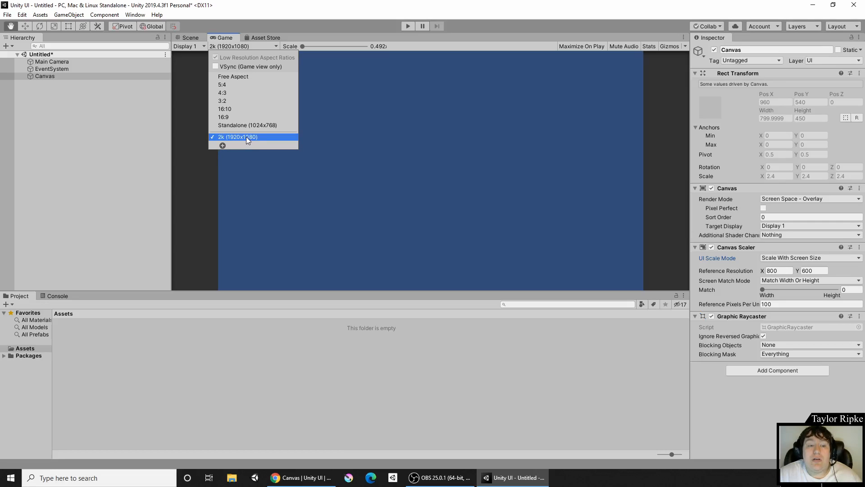
pyautogui.click(222, 144)
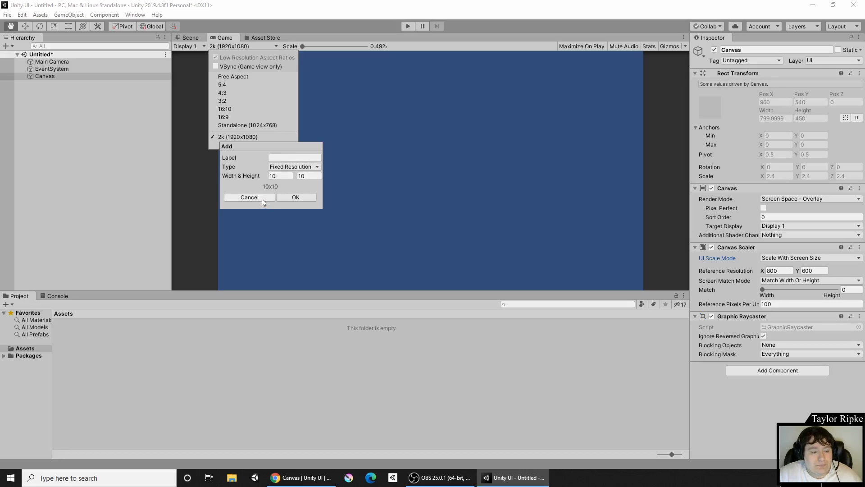
pyautogui.click(250, 197)
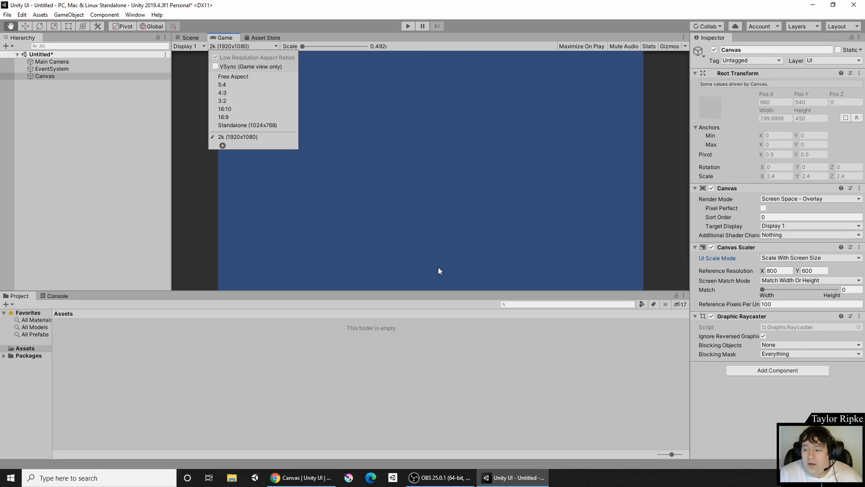
pyautogui.click(425, 146)
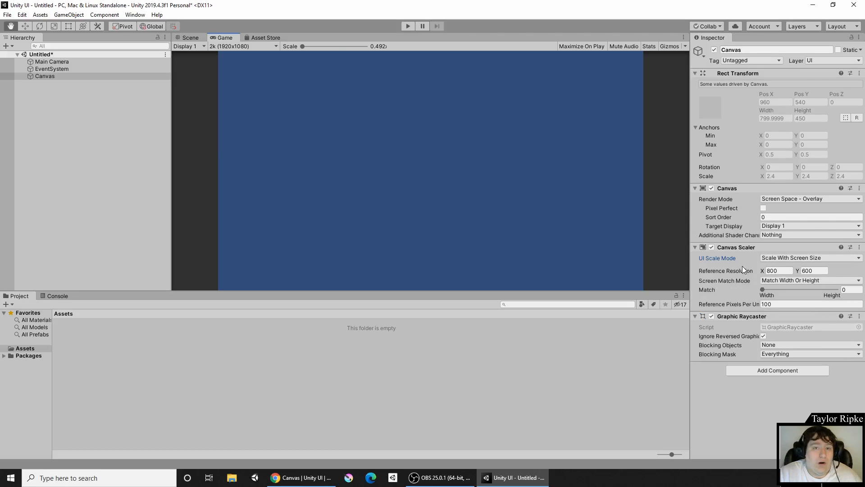
# - Set the Game view's aspect ratio to Free Aspect
pyautogui.click(253, 47)
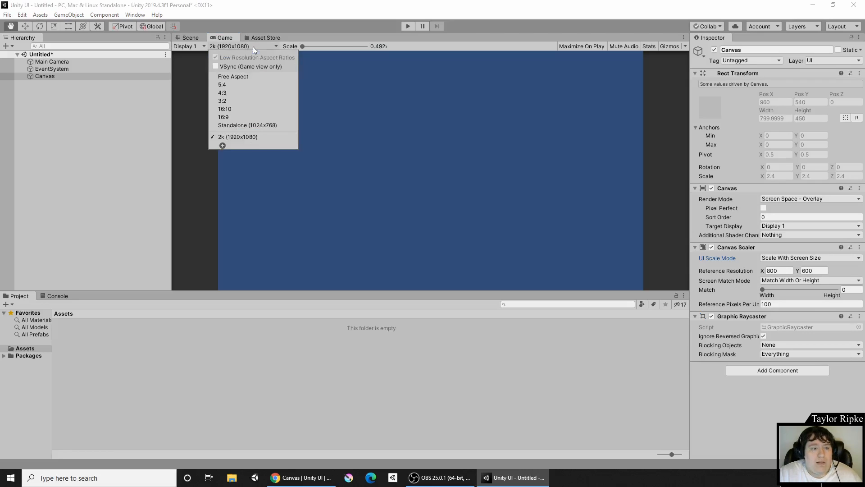
pyautogui.click(238, 78)
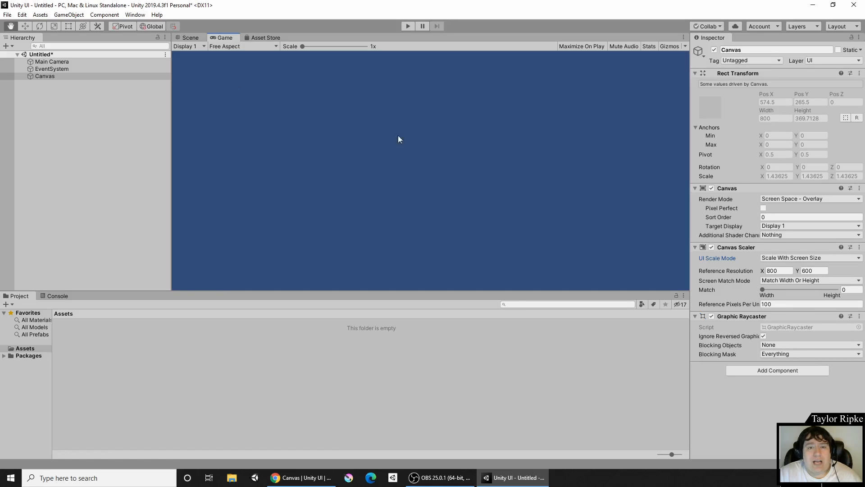
# - Set the Canvas Scaler's Reference Resolution to X 1920 and Y 1080
pyautogui.click(778, 271)
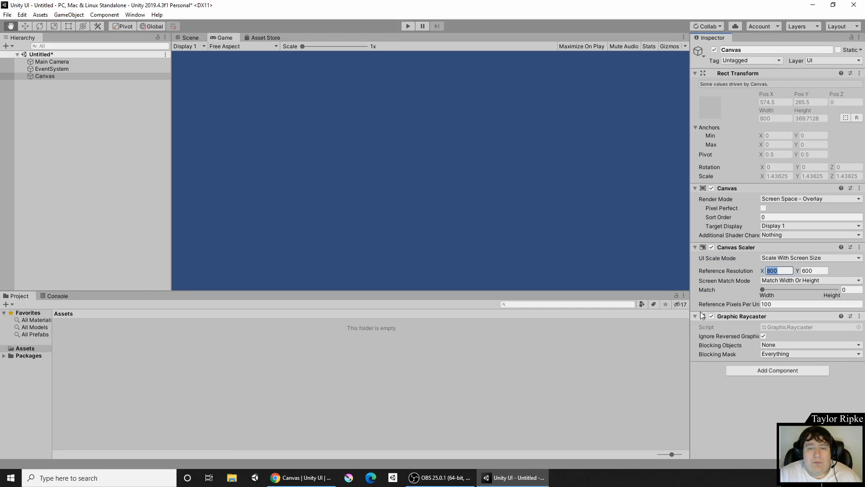
pyautogui.write('12')
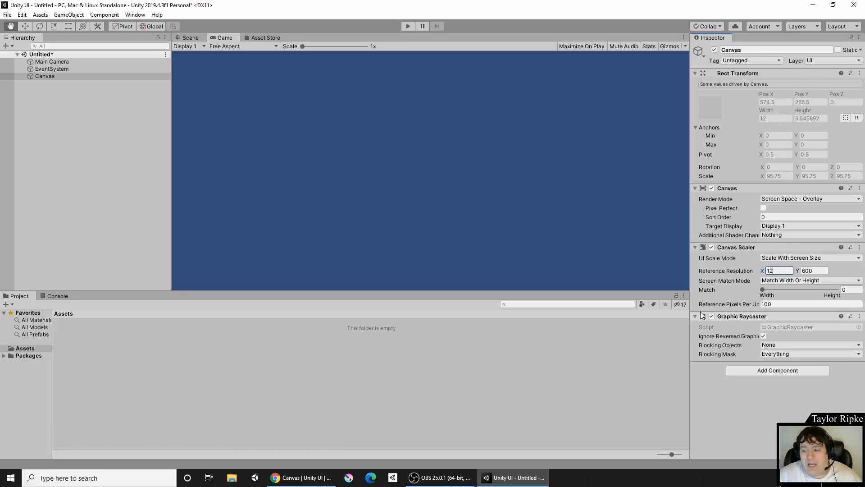
pyautogui.press('BackSpace')
pyautogui.write('9')
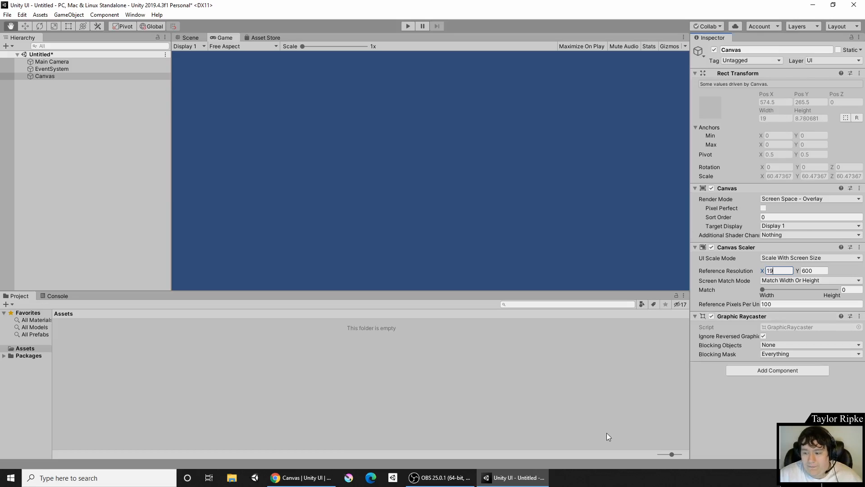
pyautogui.write('20')
pyautogui.press('Tab')
pyautogui.write('1080')
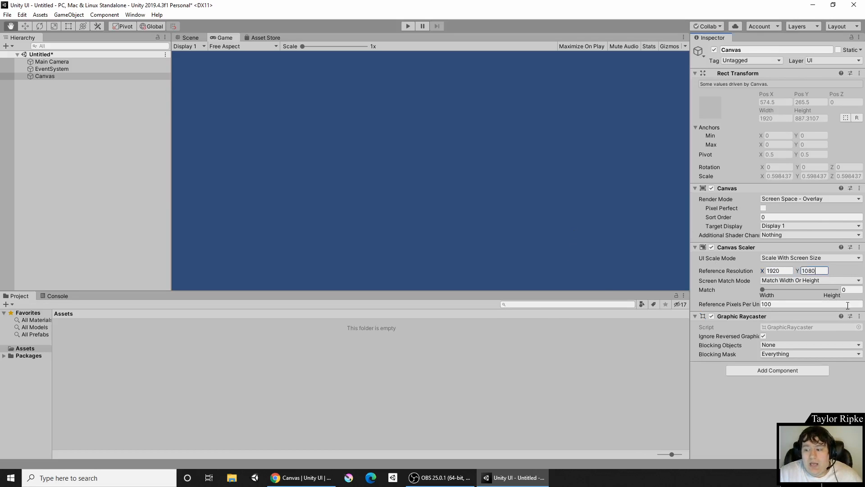
pyautogui.moveTo(705, 272)
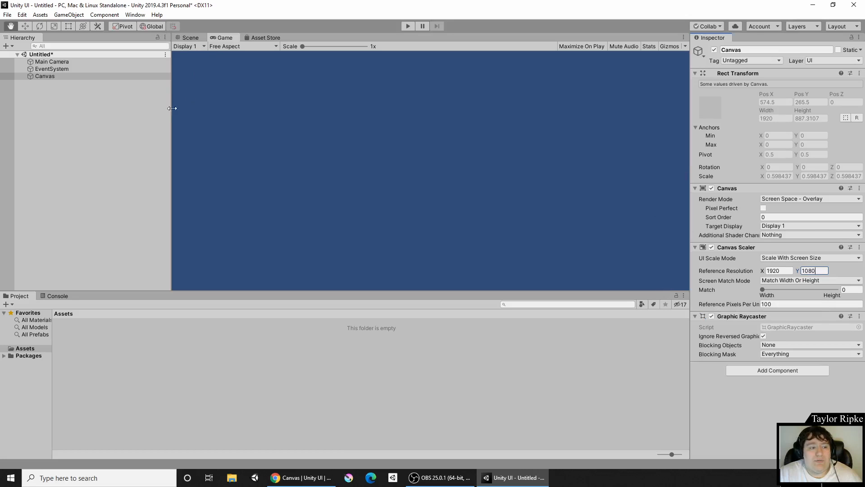
# - Widen the Hierarchy to shrink the view area and examine the Canvas and its Match setting in the Scene view
pyautogui.moveTo(172, 113); pyautogui.dragTo(380, 156)
pyautogui.click(208, 38)
pyautogui.click(191, 155)
pyautogui.scroll(-5, 482, 156)
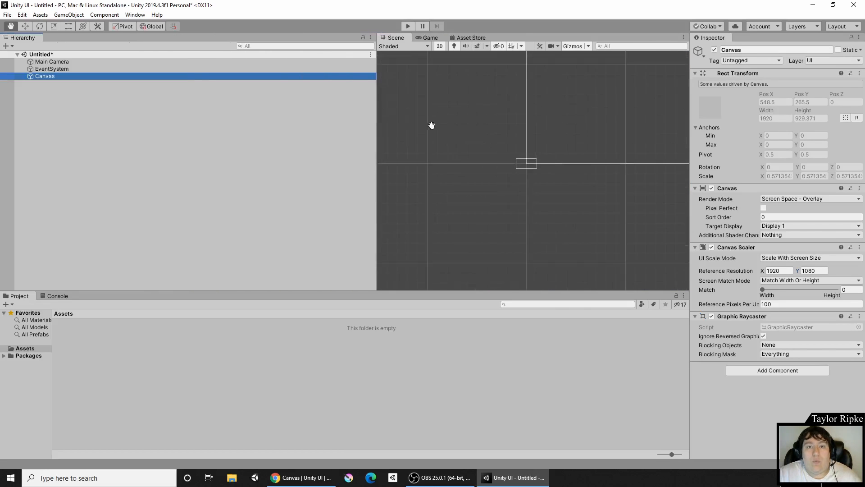
pyautogui.scroll(-4, 465, 110)
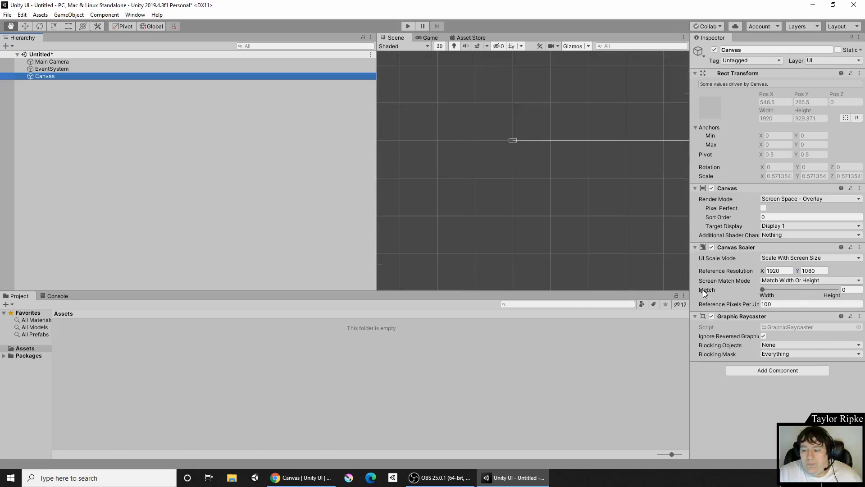
pyautogui.moveTo(719, 292)
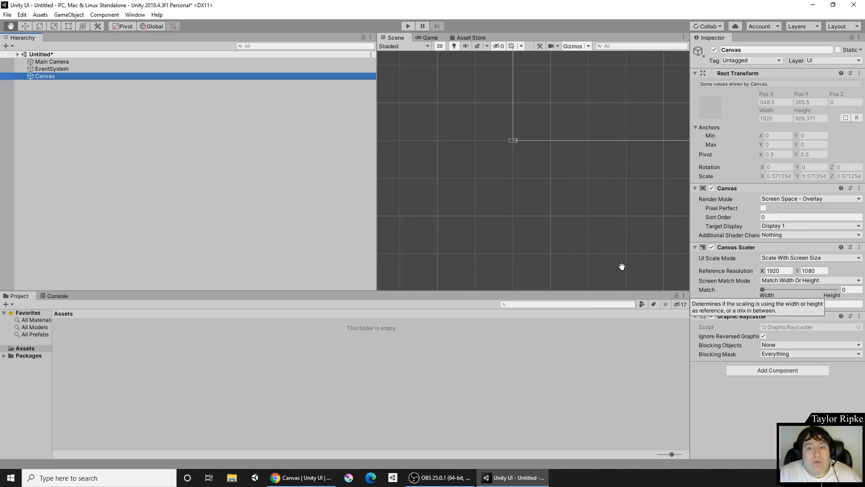
pyautogui.scroll(-2, 587, 199)
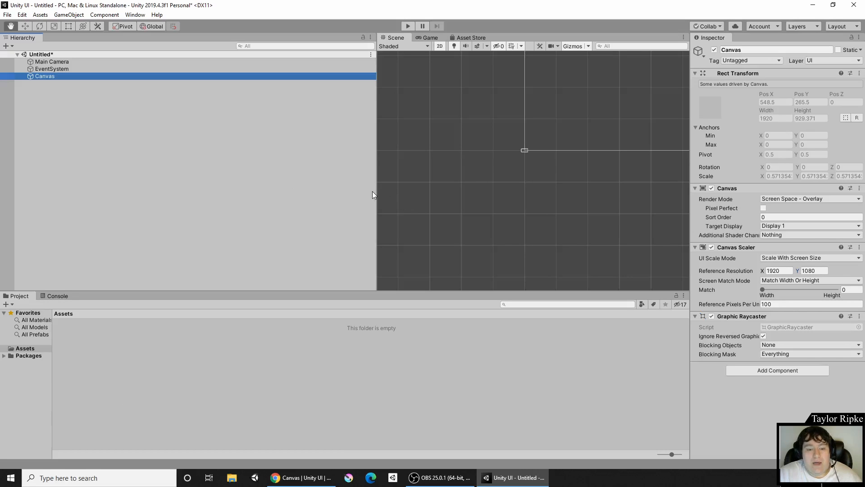
# - Narrow the Hierarchy to enlarge the Scene view, and frame the full Canvas outline with the Canvas selected
pyautogui.moveTo(377, 191); pyautogui.dragTo(95, 158)
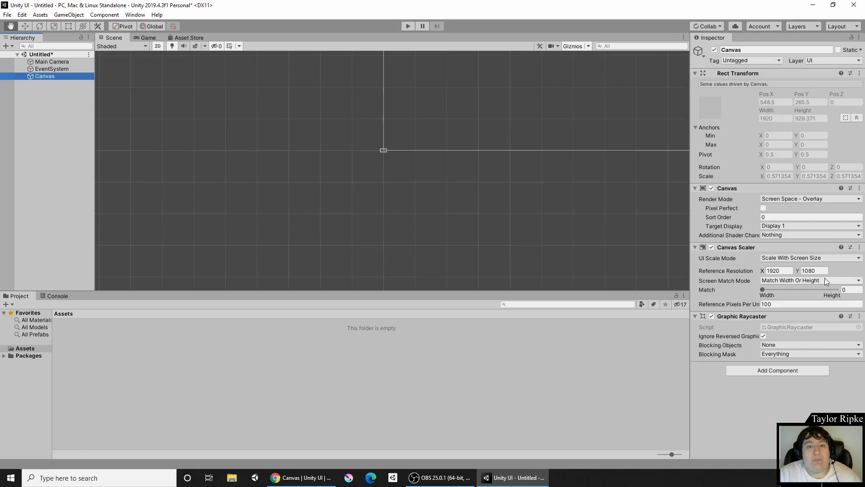
pyautogui.scroll(-8, 518, 150)
pyautogui.moveTo(533, 137); pyautogui.dragTo(422, 189)
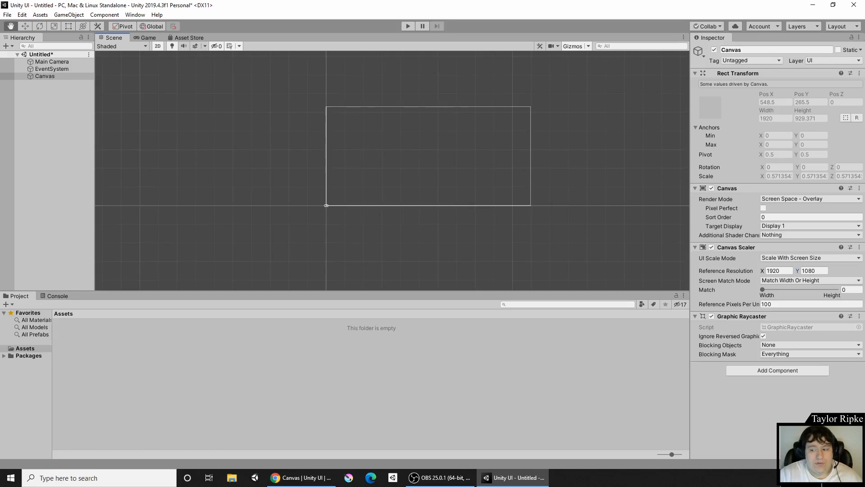
pyautogui.click(44, 77)
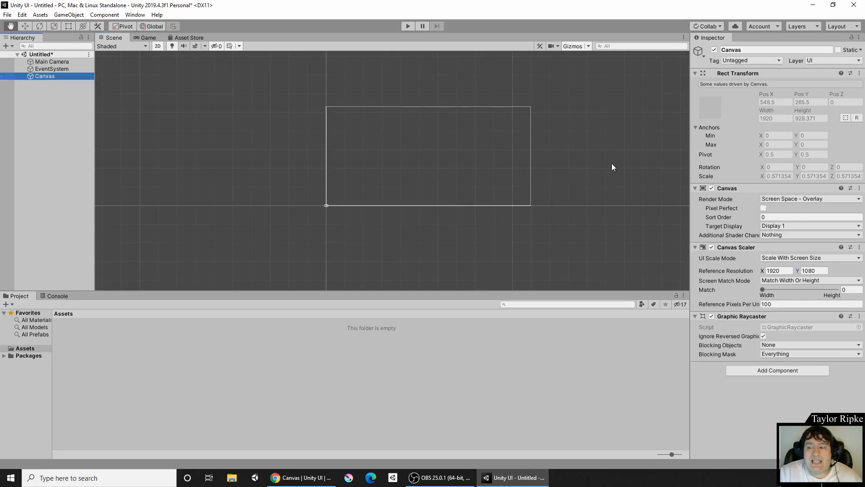